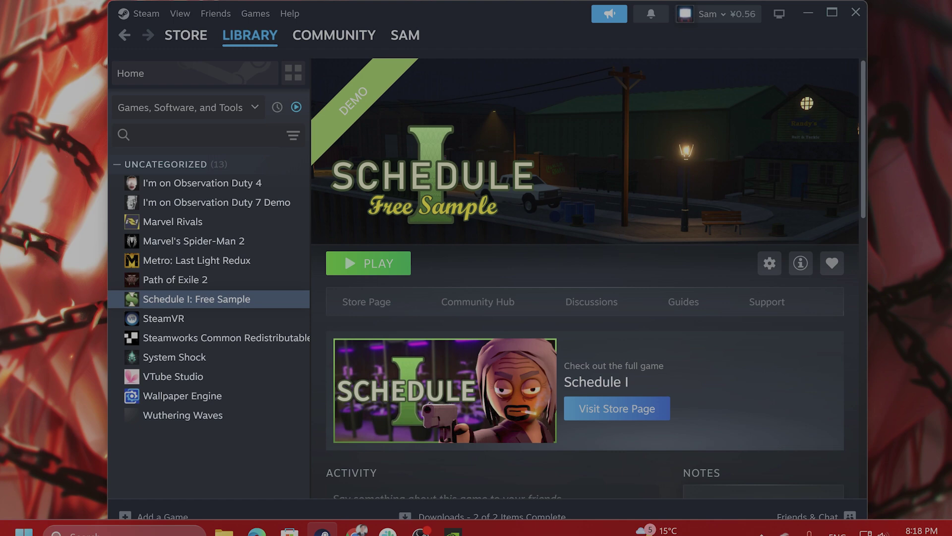
Display Steam's system tray options, including Exit Steam, and dismiss them without choosing one
{"action": "left_click", "coordinate": [767, 524]}
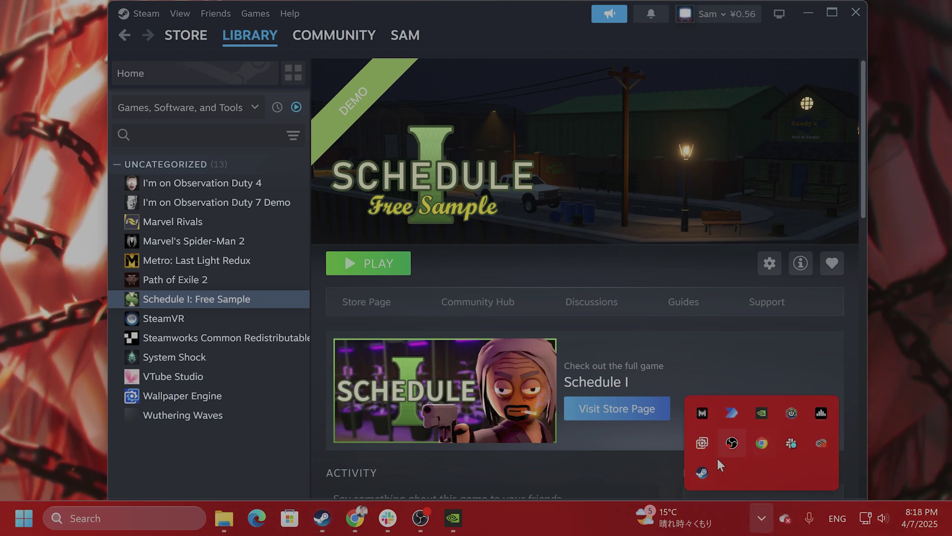
{"action": "right_click", "coordinate": [710, 472]}
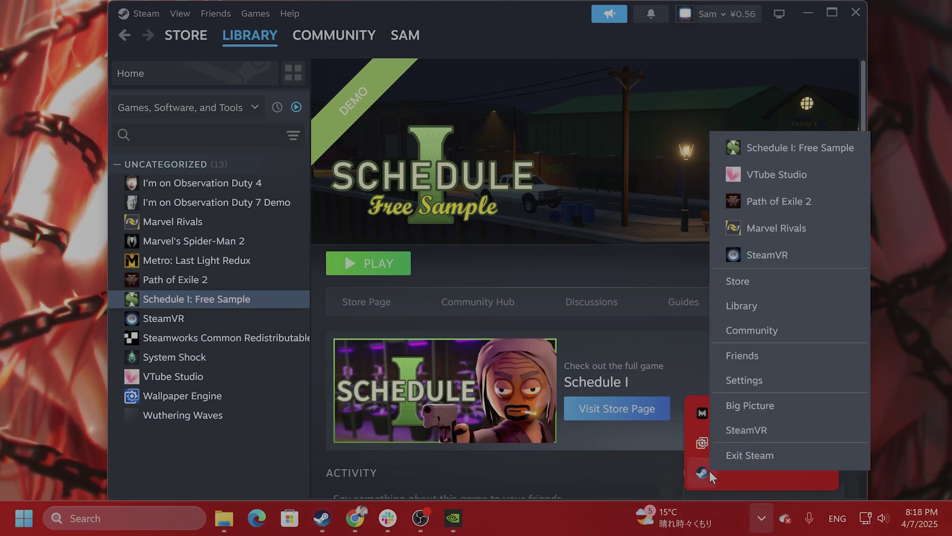
{"action": "left_click", "coordinate": [642, 454]}
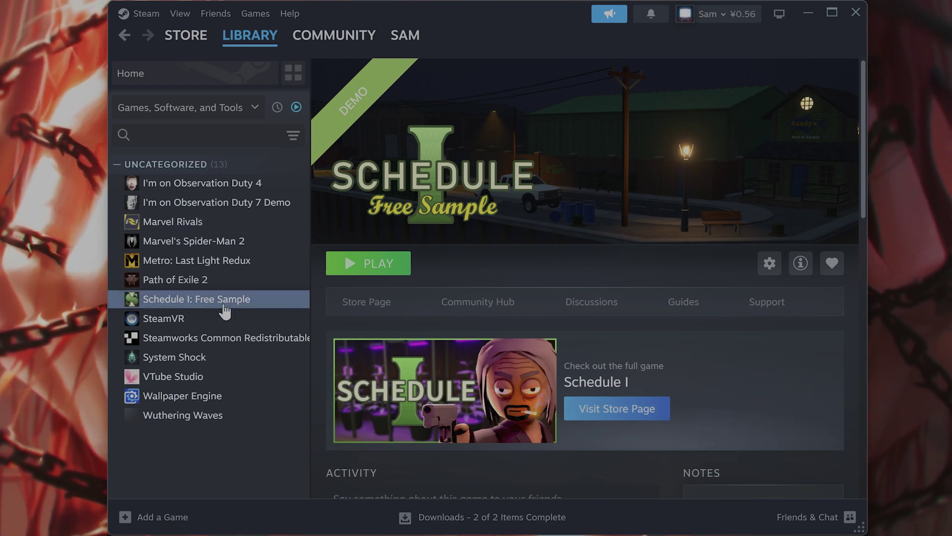
Open the properties of Schedule I: Free Sample and place the cursor in its launch options field
{"action": "right_click", "coordinate": [246, 298]}
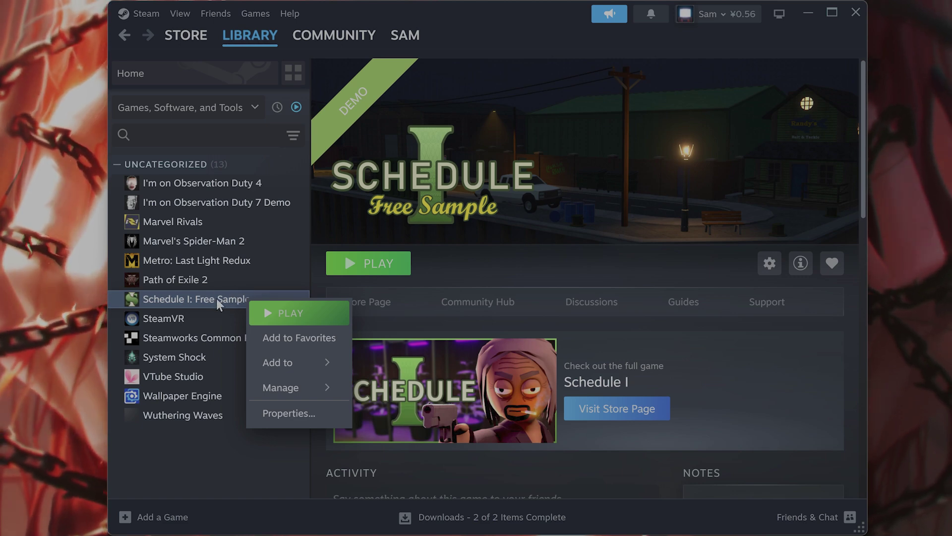
{"action": "left_click", "coordinate": [284, 414]}
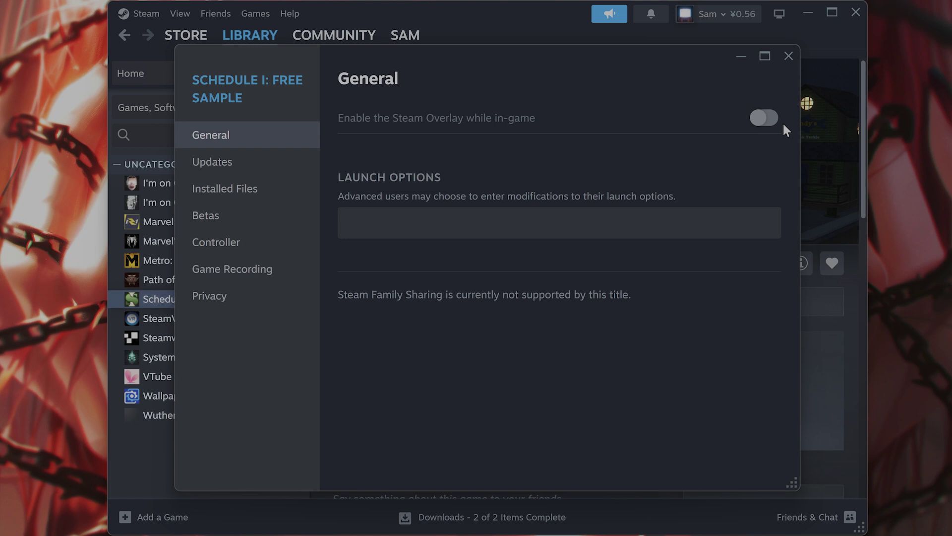
{"action": "left_click", "coordinate": [713, 223]}
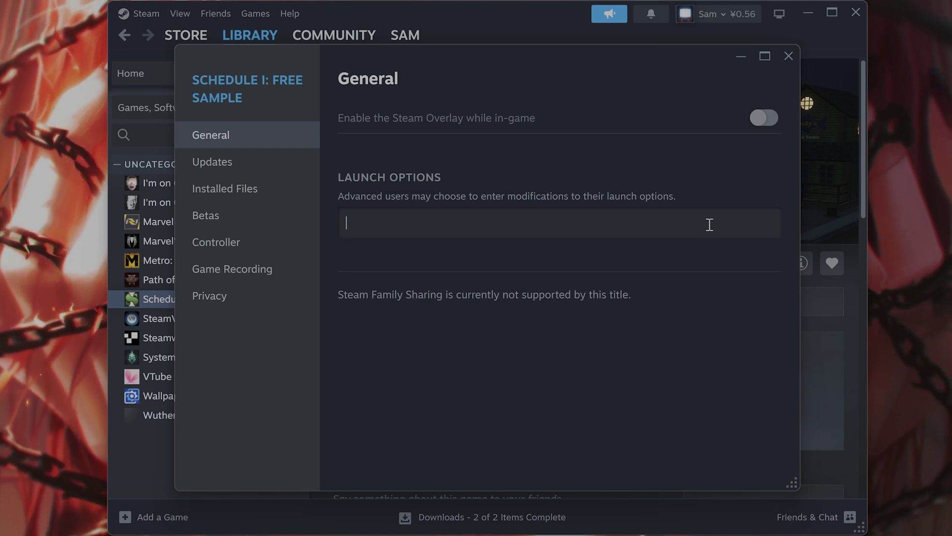
Show the demo's installed files settings and browse to its local installation folder, Schedule I Demo
{"action": "left_click", "coordinate": [286, 195]}
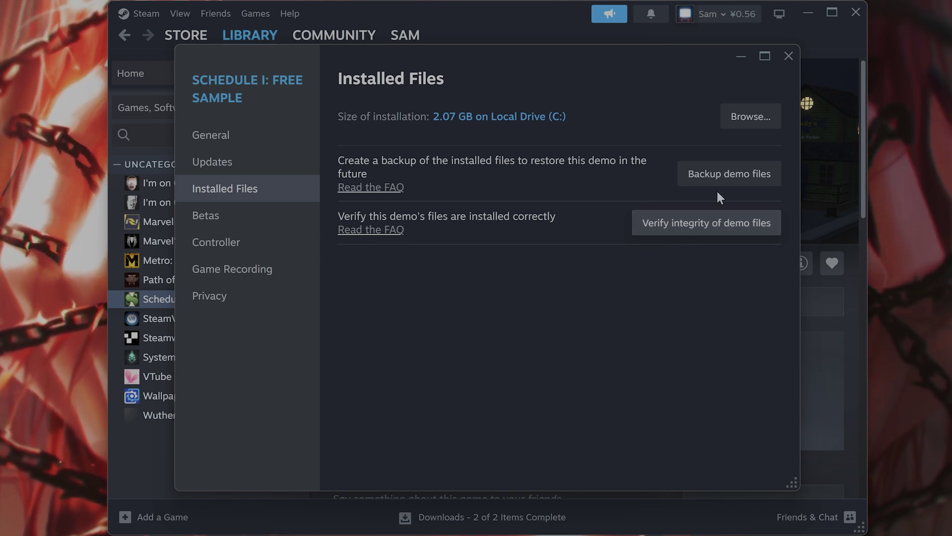
{"action": "left_click", "coordinate": [741, 119]}
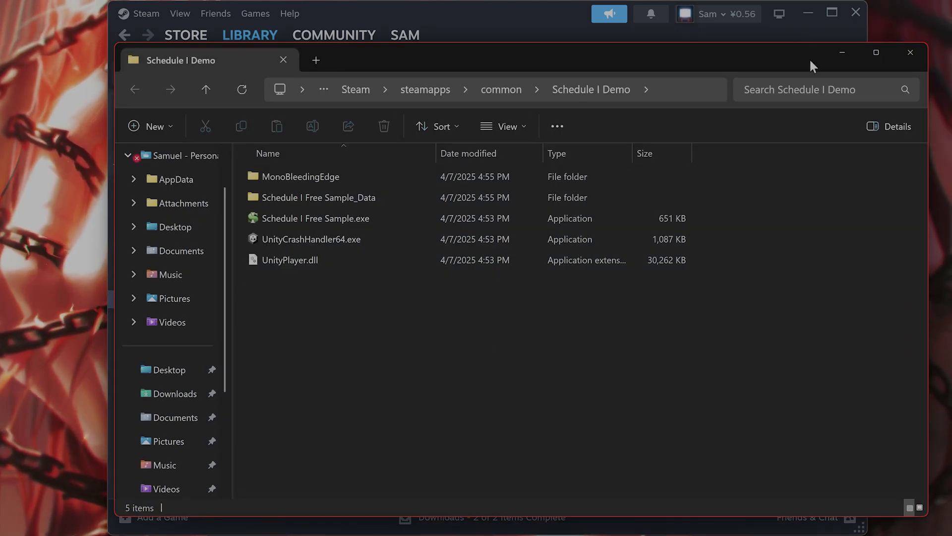
{"action": "left_click", "coordinate": [911, 52]}
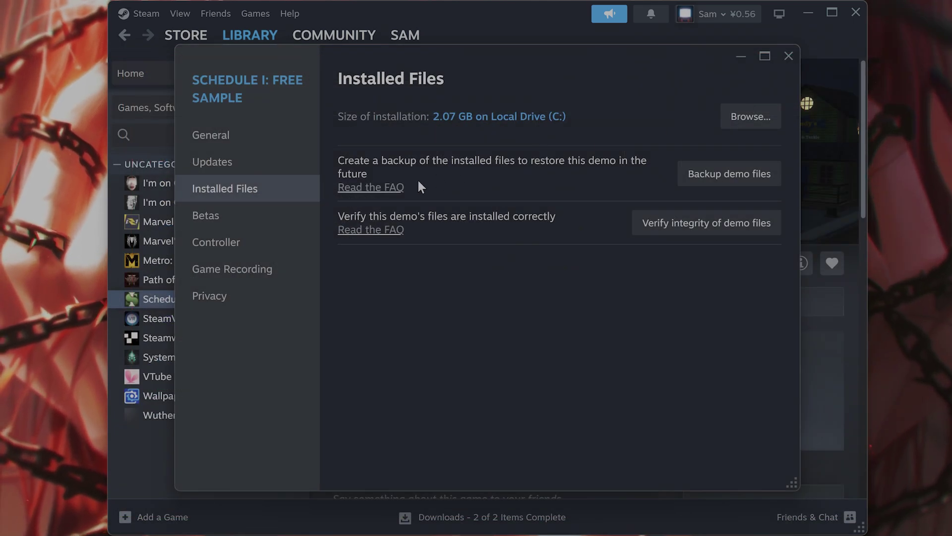
{"action": "left_click", "coordinate": [739, 123]}
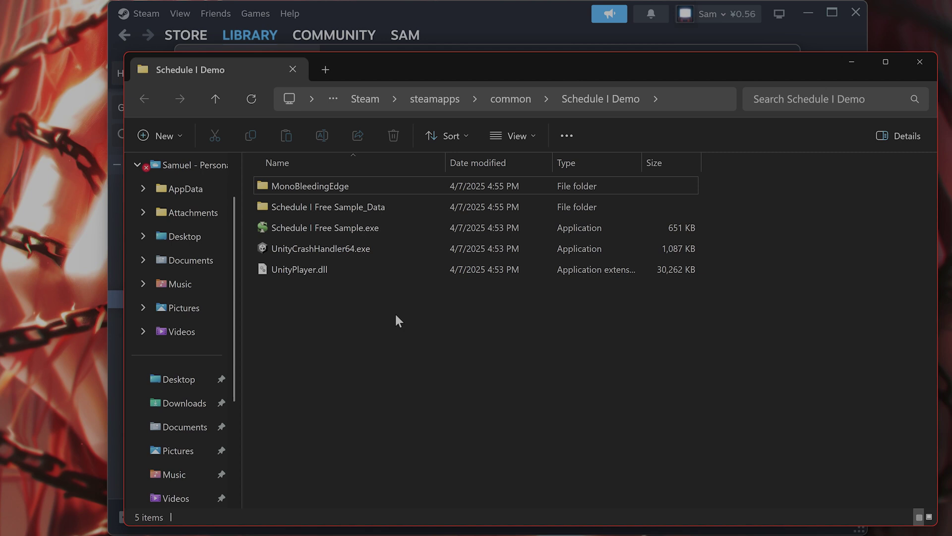
Try the Run this program as an administrator compatibility setting for Schedule I Free Sample.exe, and discard the change
{"action": "left_click_drag", "start_coordinate": [620, 347], "coordinate": [361, 237]}
{"action": "left_click", "coordinate": [373, 253]}
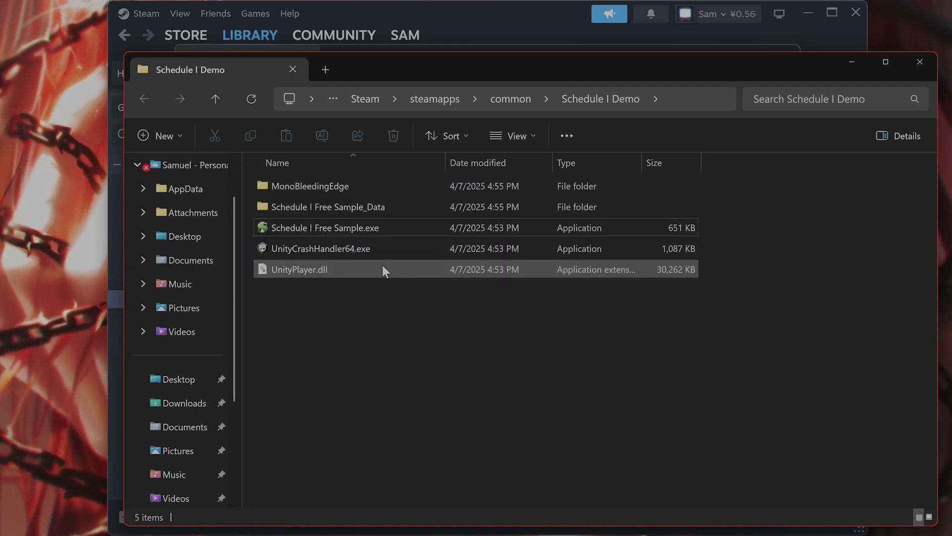
{"action": "left_click", "coordinate": [365, 228]}
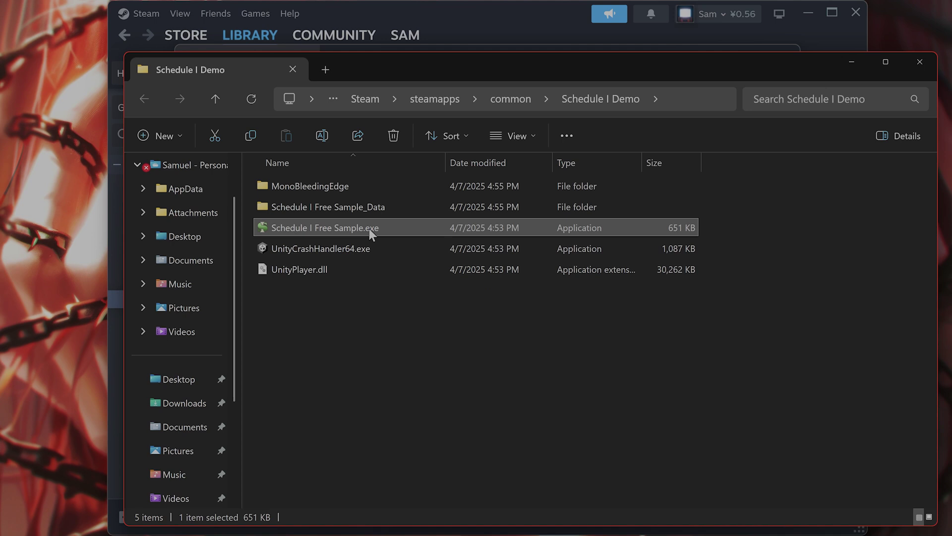
{"action": "right_click", "coordinate": [347, 227]}
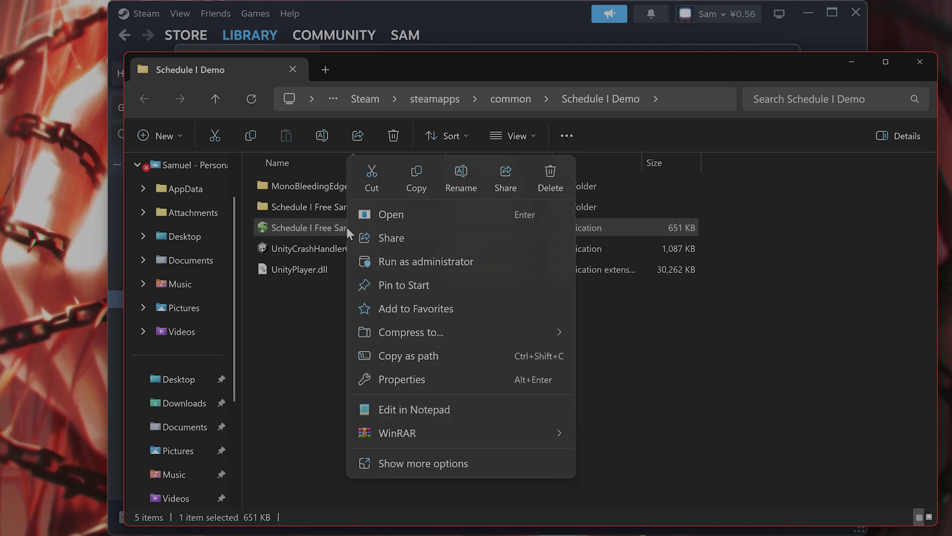
{"action": "left_click", "coordinate": [415, 378]}
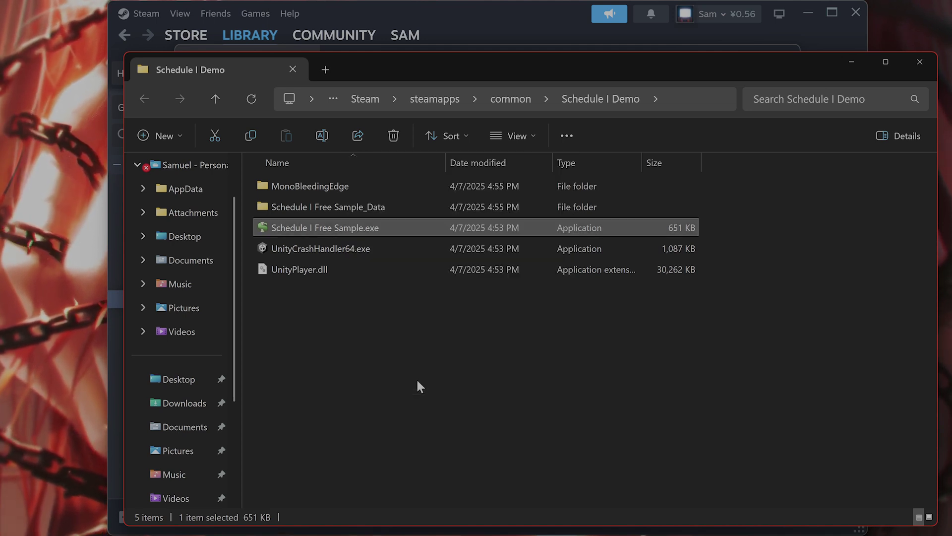
{"action": "left_click_drag", "start_coordinate": [815, 186], "coordinate": [516, 152]}
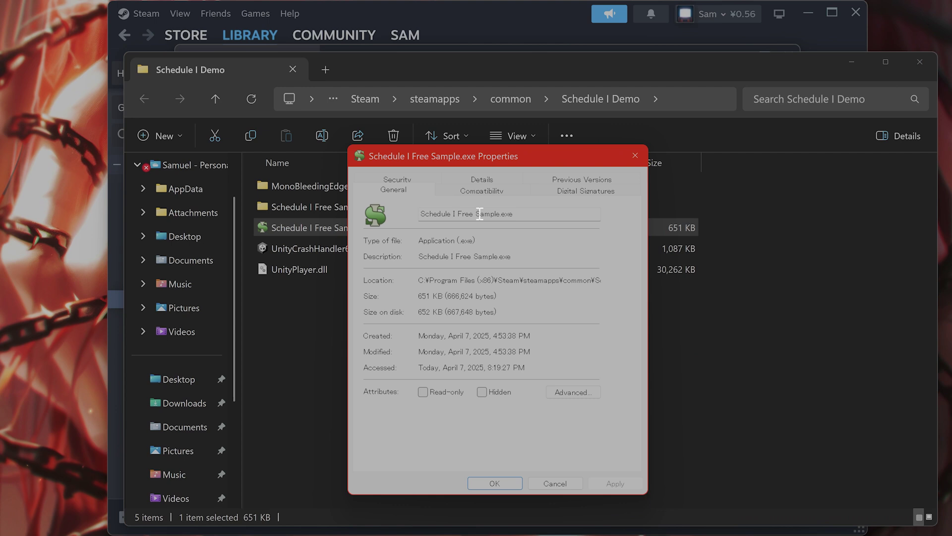
{"action": "left_click", "coordinate": [476, 190]}
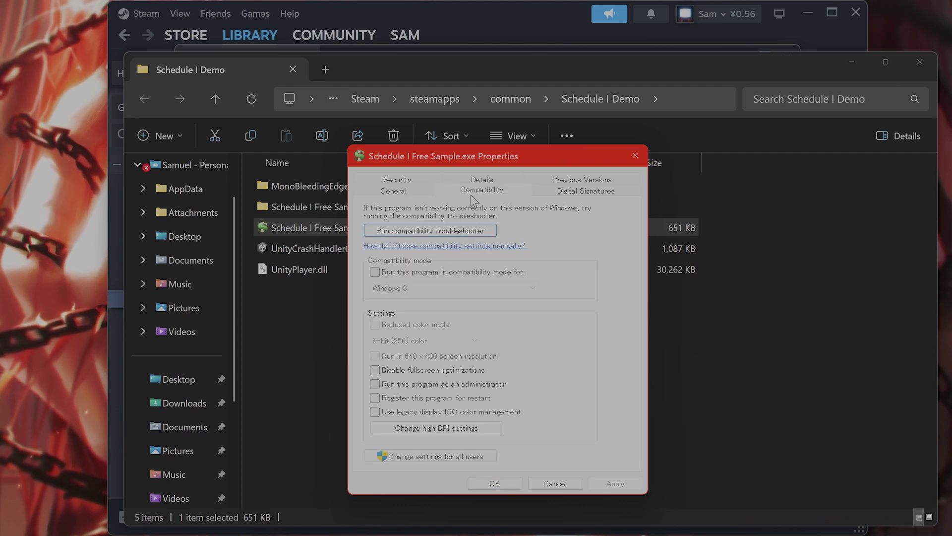
{"action": "left_click", "coordinate": [463, 385]}
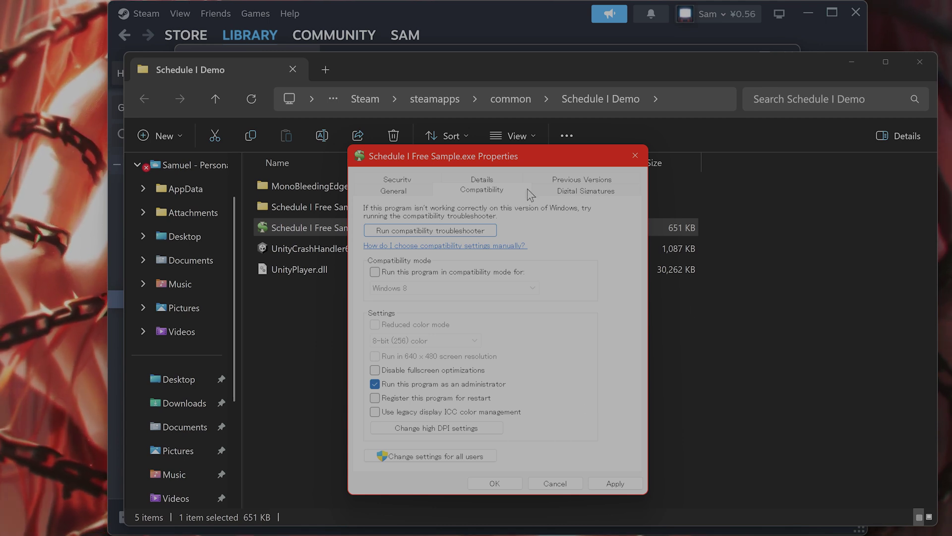
{"action": "left_click", "coordinate": [404, 385]}
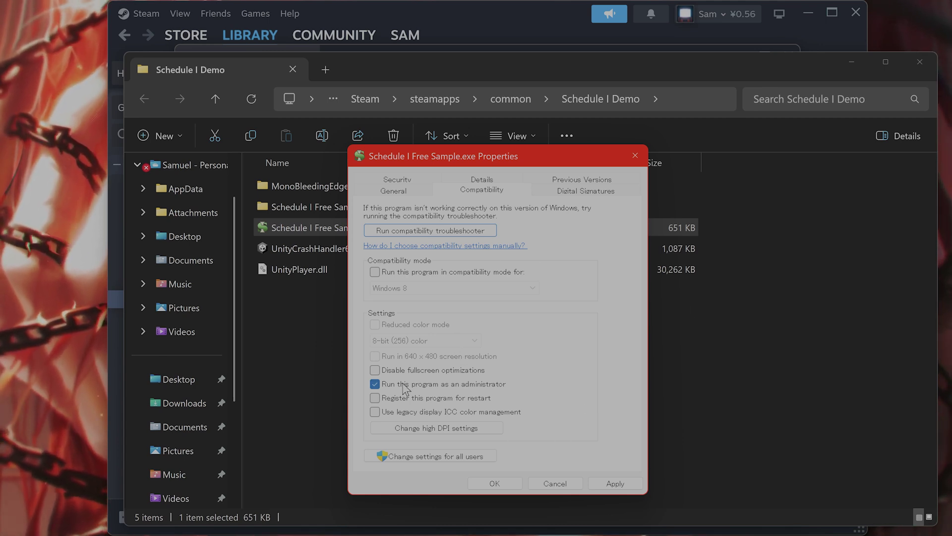
{"action": "left_click", "coordinate": [555, 483]}
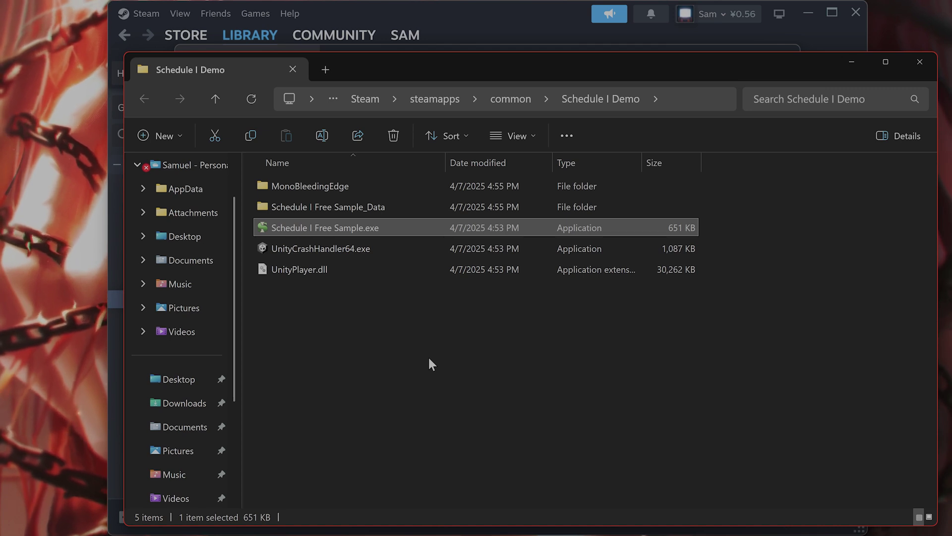
{"action": "key", "text": "Return"}
Open Device Manager and select the NVIDIA GeForce RTX 4080 among the display adapters
{"action": "key", "text": "super+x"}
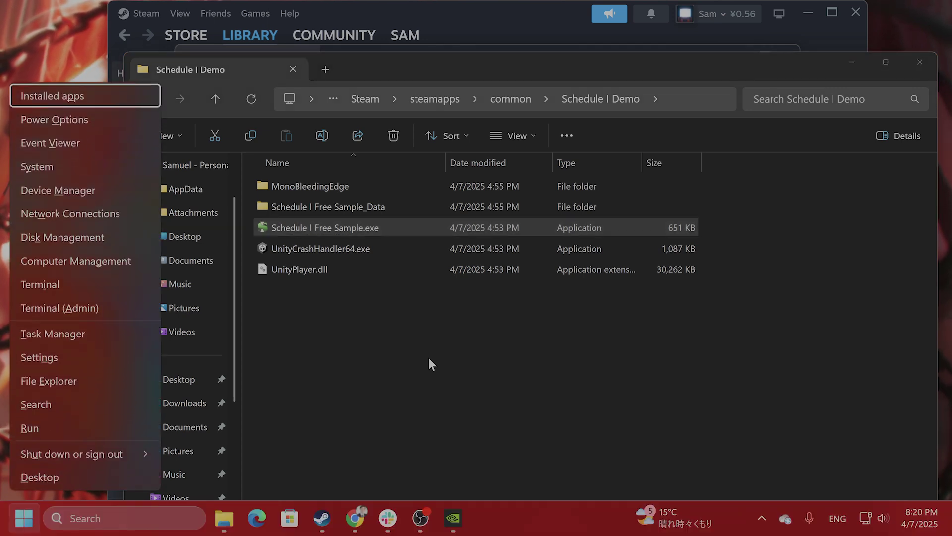
{"action": "left_click", "coordinate": [103, 185]}
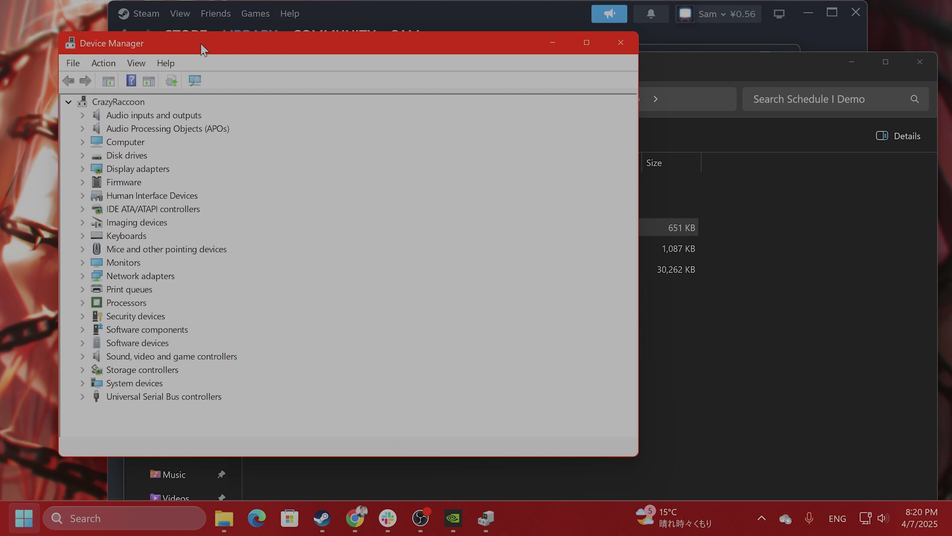
{"action": "left_click", "coordinate": [83, 169]}
{"action": "left_click", "coordinate": [168, 182]}
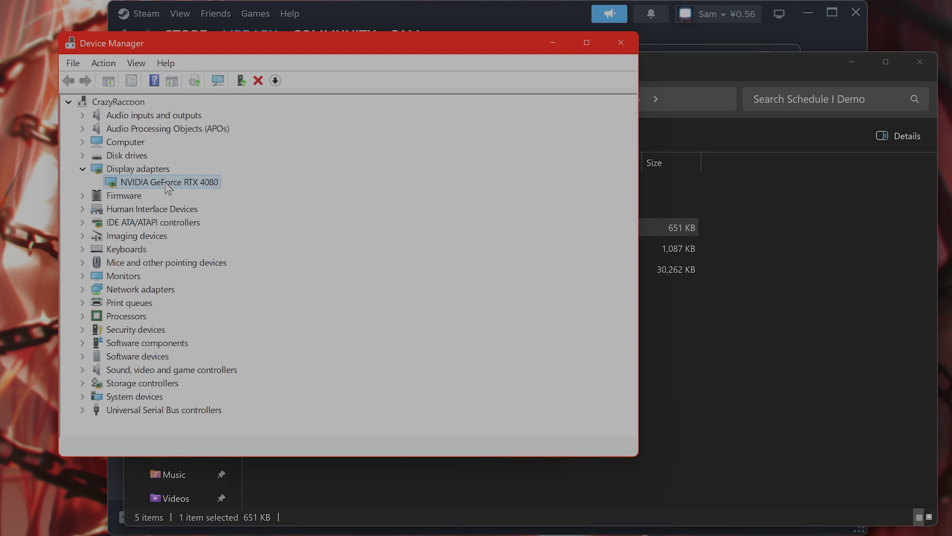
View the driver update choices for the NVIDIA GeForce RTX 4080, then cancel and close Device Manager
{"action": "right_click", "coordinate": [168, 187]}
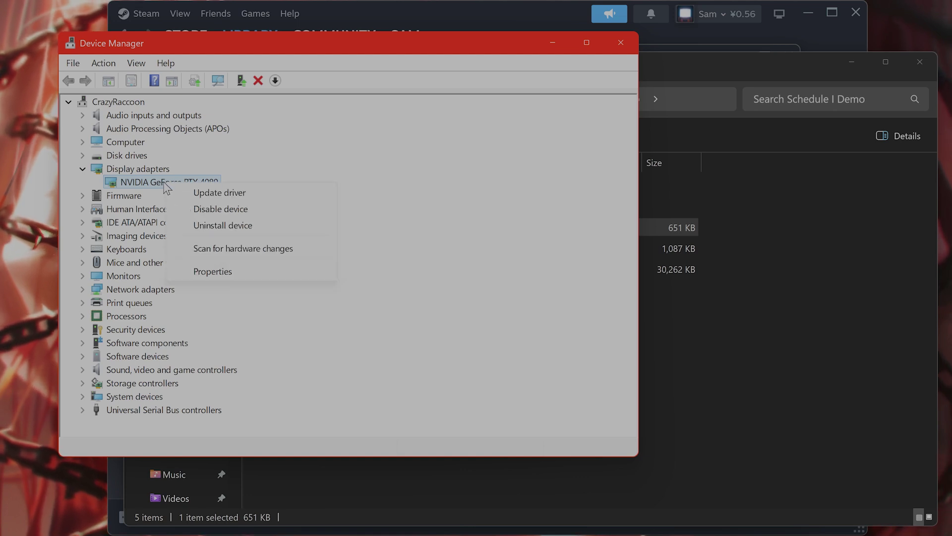
{"action": "left_click", "coordinate": [198, 192]}
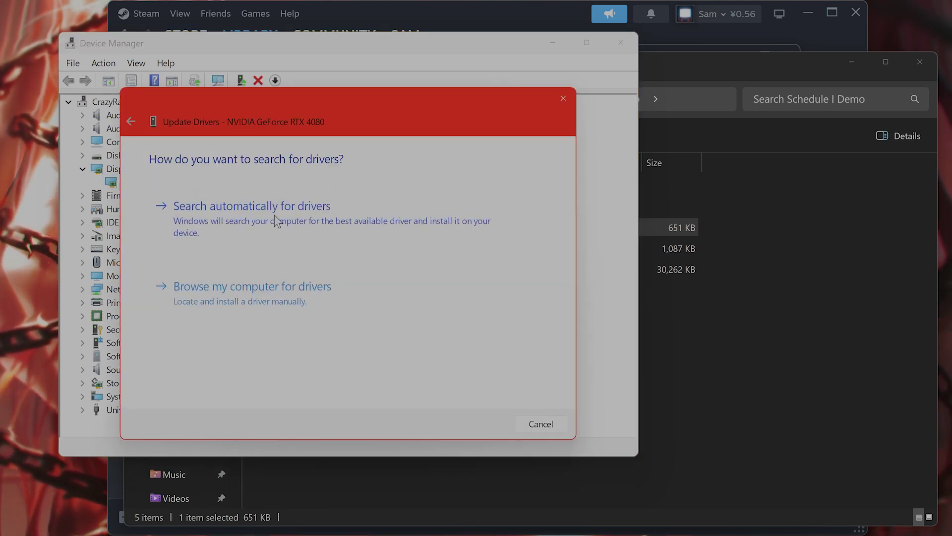
{"action": "left_click", "coordinate": [554, 425]}
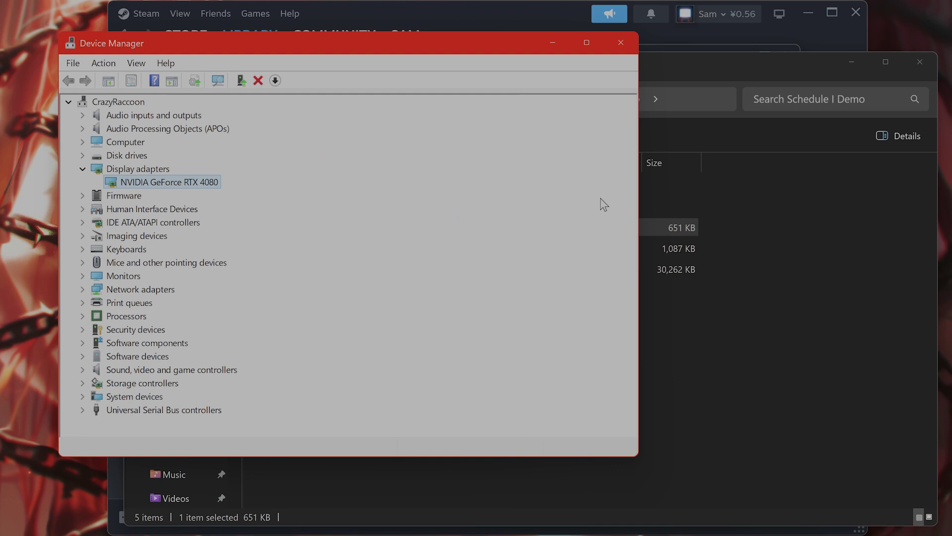
{"action": "left_click", "coordinate": [620, 42]}
Find and open the NVIDIA app, check its driver page, and put the app's window away
{"action": "left_click", "coordinate": [120, 527]}
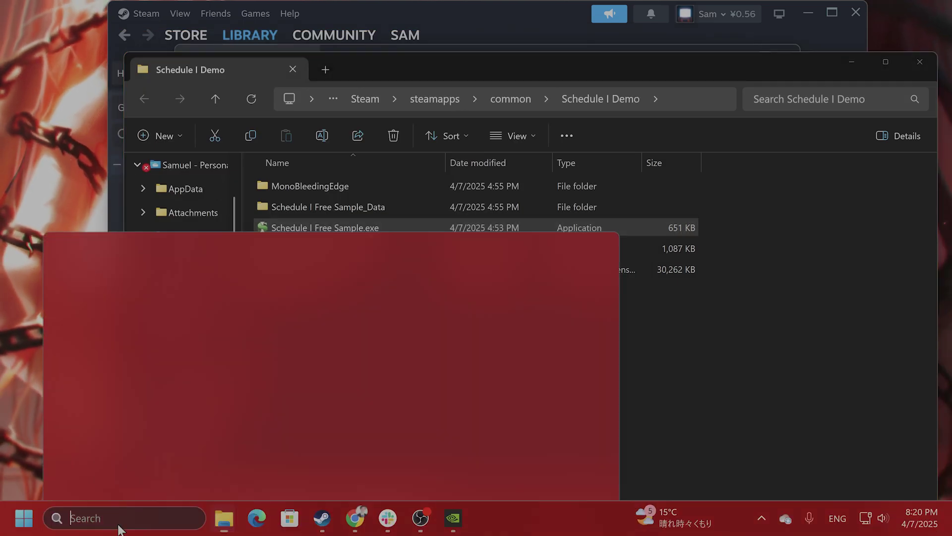
{"action": "type", "text": "nvidia"}
{"action": "key", "text": "Return"}
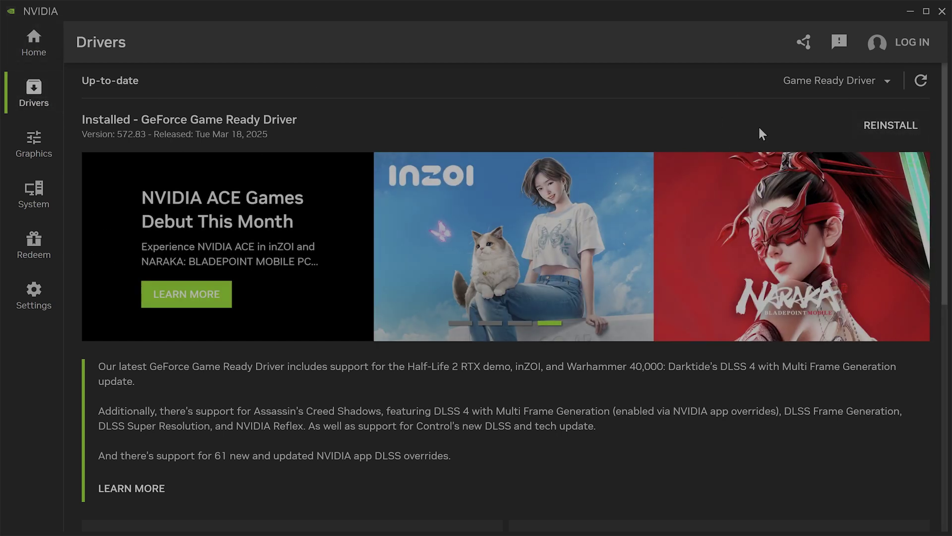
{"action": "left_click", "coordinate": [907, 13]}
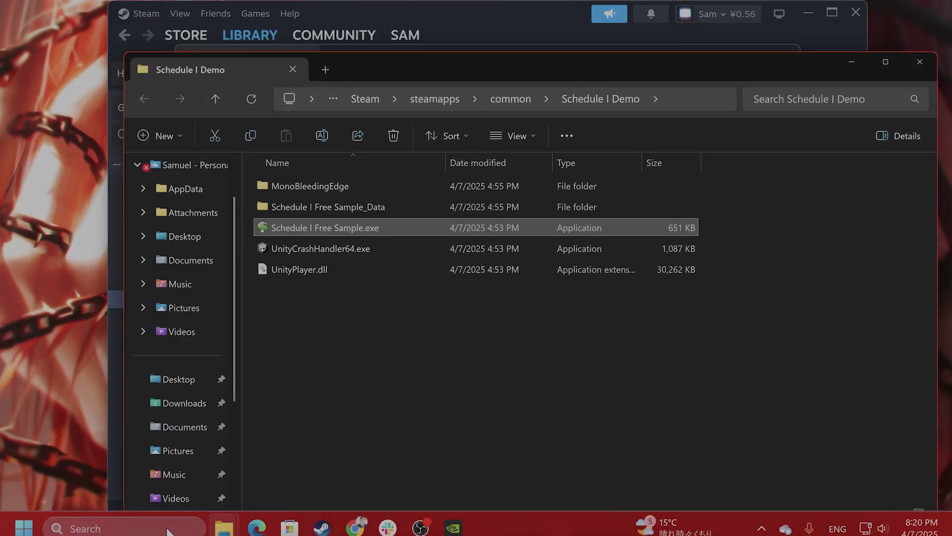
Open Windows Settings, check the Windows Update page for available updates, and close Settings
{"action": "left_click", "coordinate": [158, 516]}
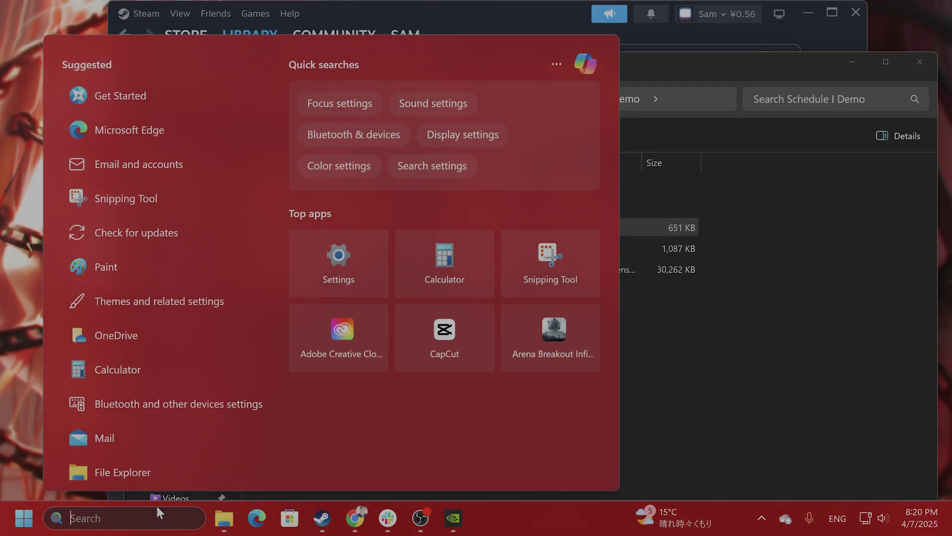
{"action": "type", "text": "settings"}
{"action": "key", "text": "Return"}
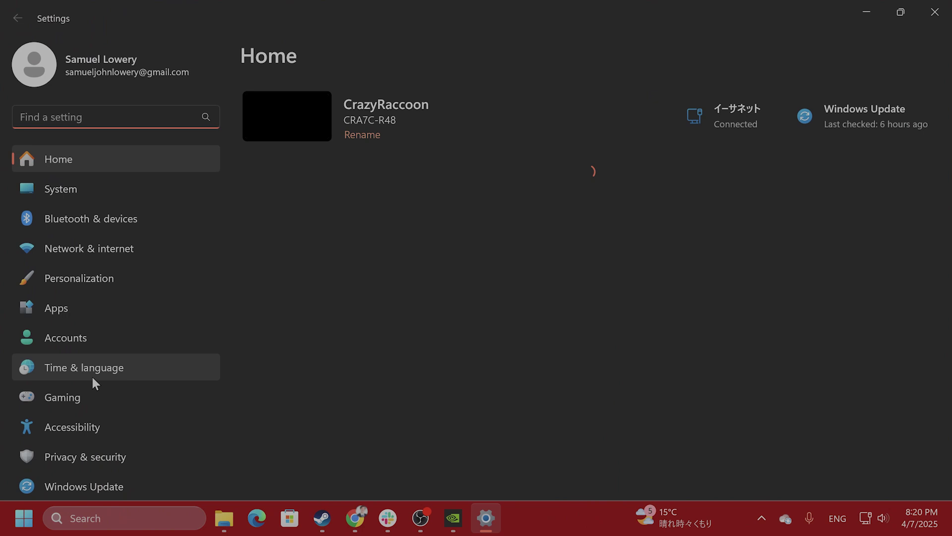
{"action": "left_click", "coordinate": [97, 488]}
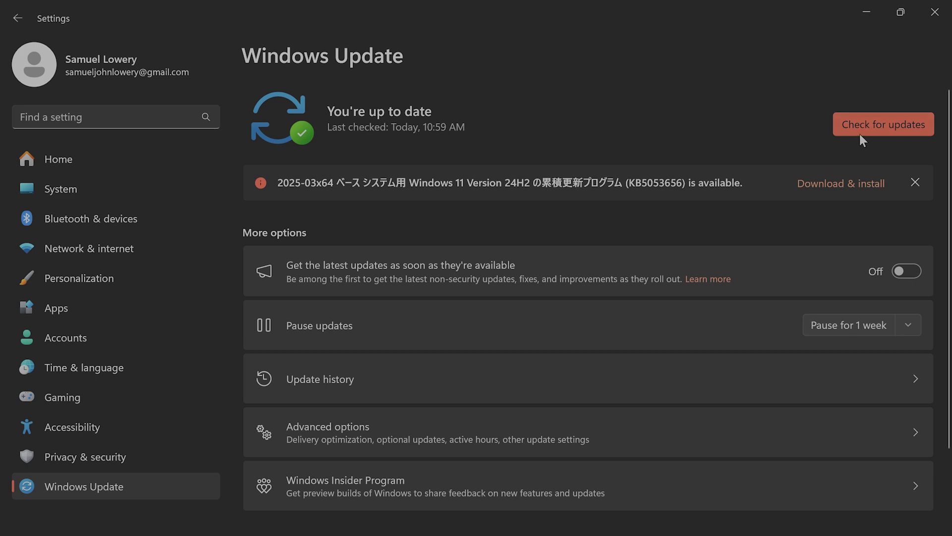
{"action": "left_click", "coordinate": [936, 12]}
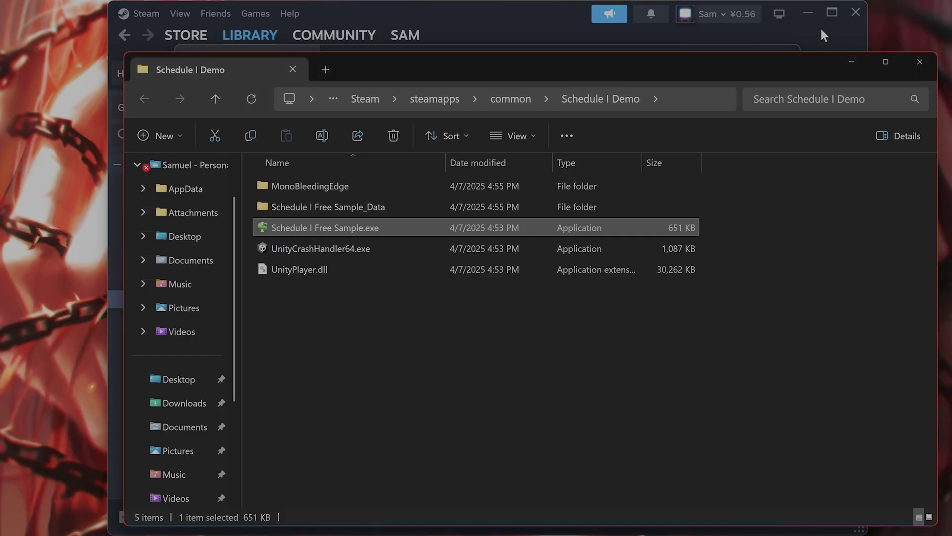
Close the game's installation folder, bring up a File Explorer window and open the Users folder on Local Disk (C:)
{"action": "left_click", "coordinate": [919, 62]}
{"action": "left_click", "coordinate": [230, 531]}
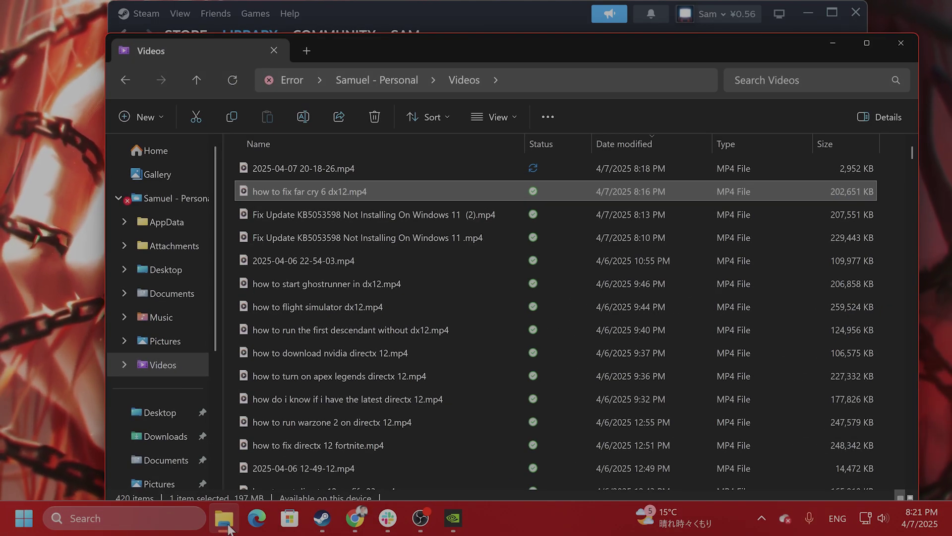
{"action": "scroll", "coordinate": [186, 417], "scroll_direction": "down", "scroll_amount": 3}
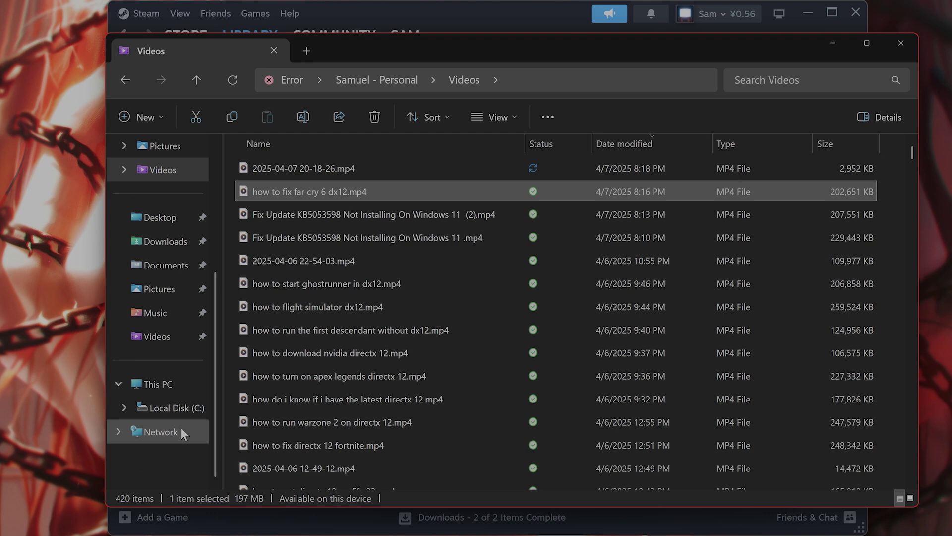
{"action": "left_click", "coordinate": [184, 413]}
{"action": "scroll", "coordinate": [300, 370], "scroll_direction": "down", "scroll_amount": 5}
{"action": "scroll", "coordinate": [299, 366], "scroll_direction": "down", "scroll_amount": 4}
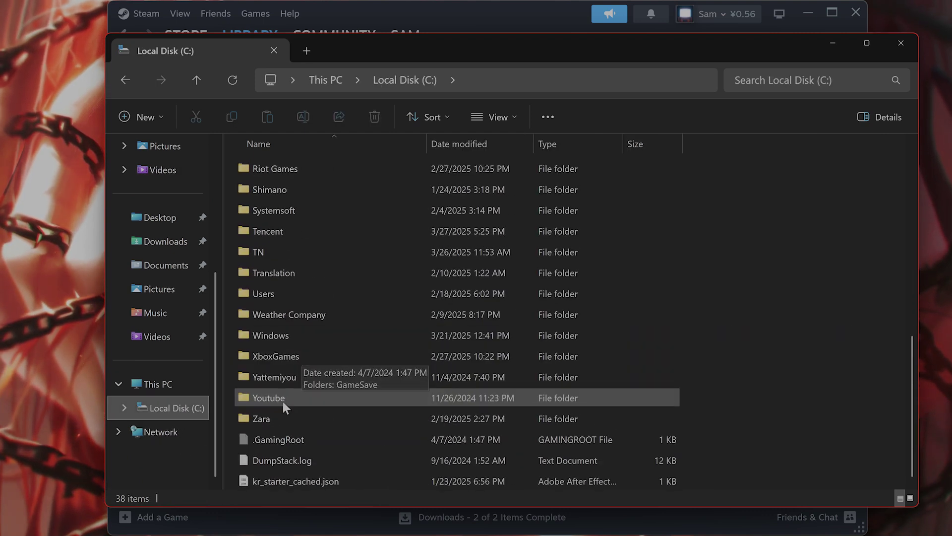
{"action": "double_click", "coordinate": [284, 295]}
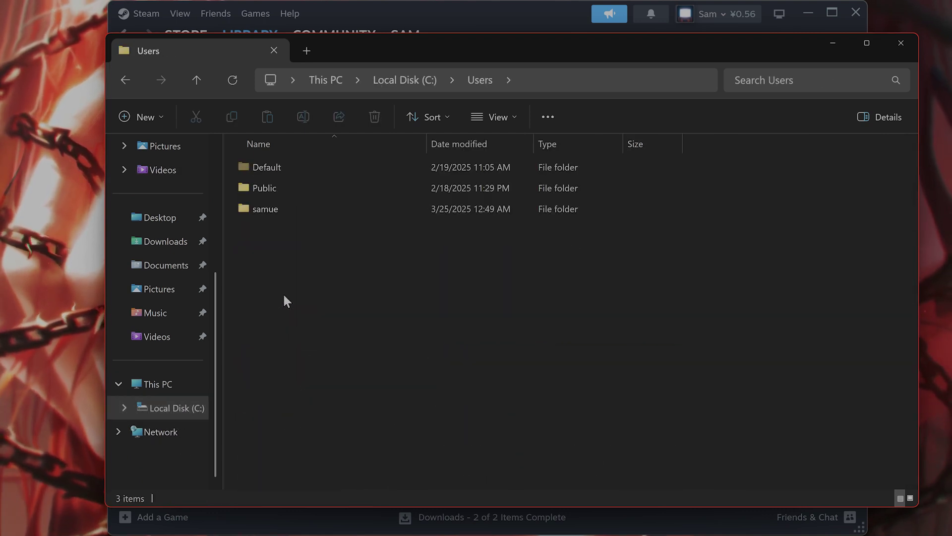
Open the user's profile folder, and inside it open AppData and its Local subfolder
{"action": "double_click", "coordinate": [266, 210]}
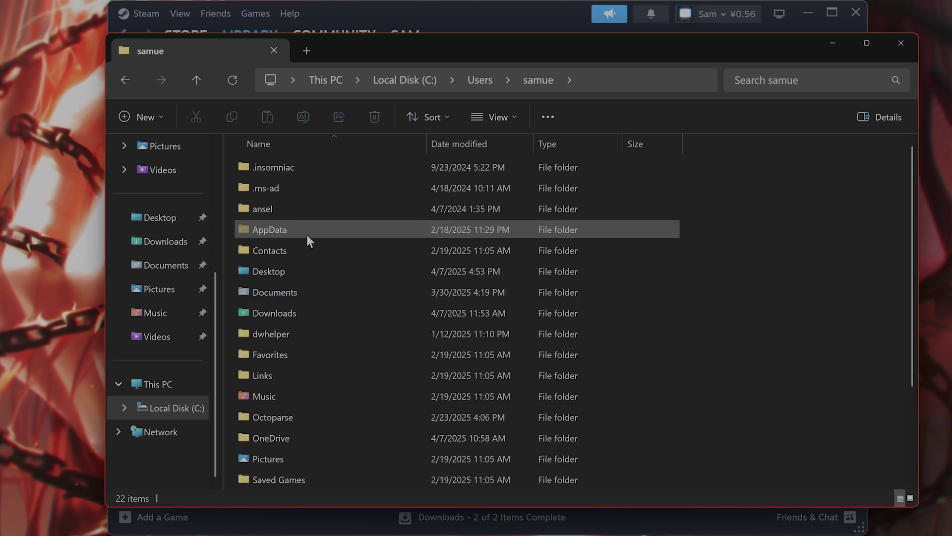
{"action": "left_click", "coordinate": [287, 234]}
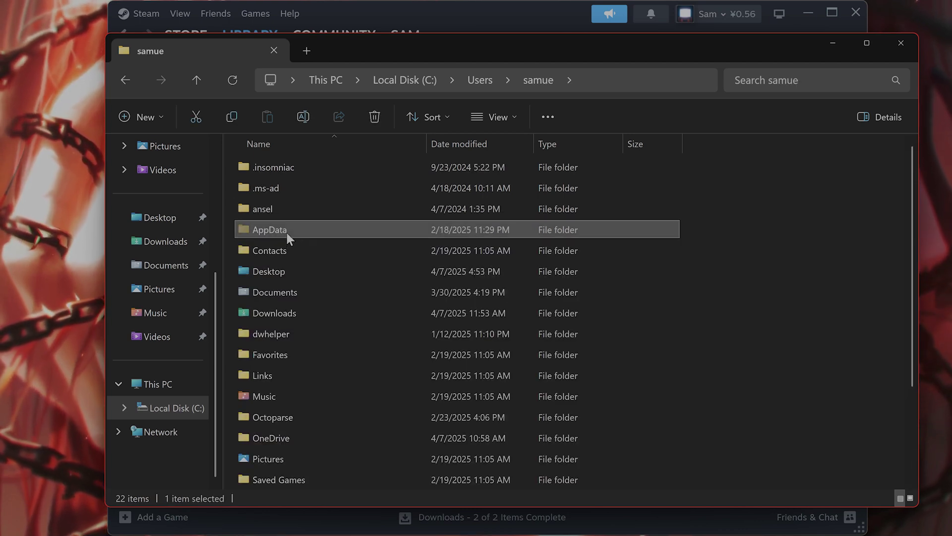
{"action": "left_click", "coordinate": [287, 233]}
{"action": "double_click", "coordinate": [281, 229]}
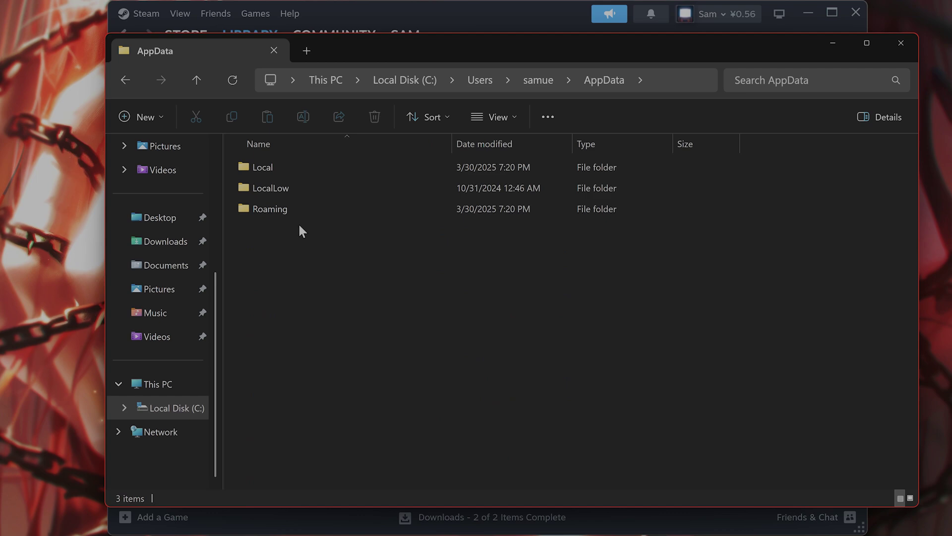
{"action": "double_click", "coordinate": [272, 168]}
Look through the folders inside AppData\Local for game data and select the Steam folder
{"action": "scroll", "coordinate": [389, 243], "scroll_direction": "down", "scroll_amount": 19}
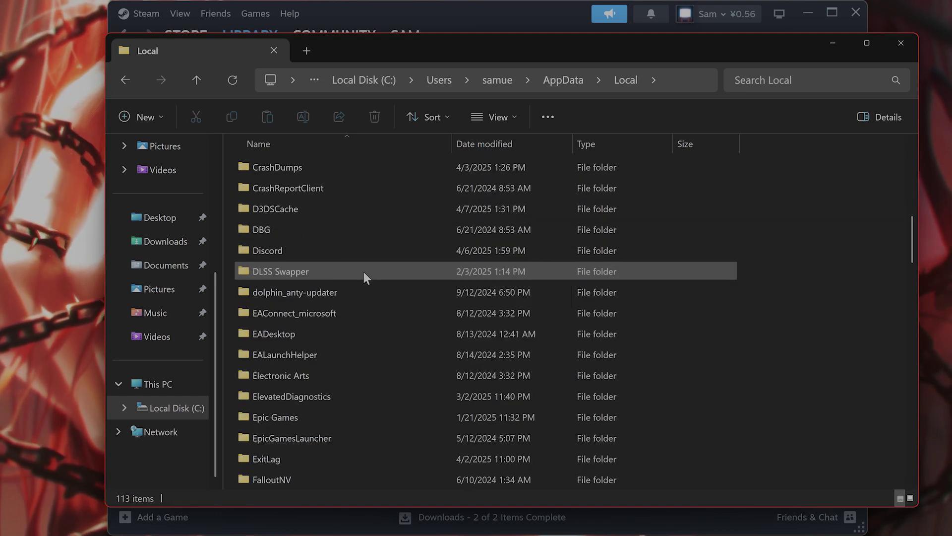
{"action": "scroll", "coordinate": [346, 293], "scroll_direction": "down", "scroll_amount": 5}
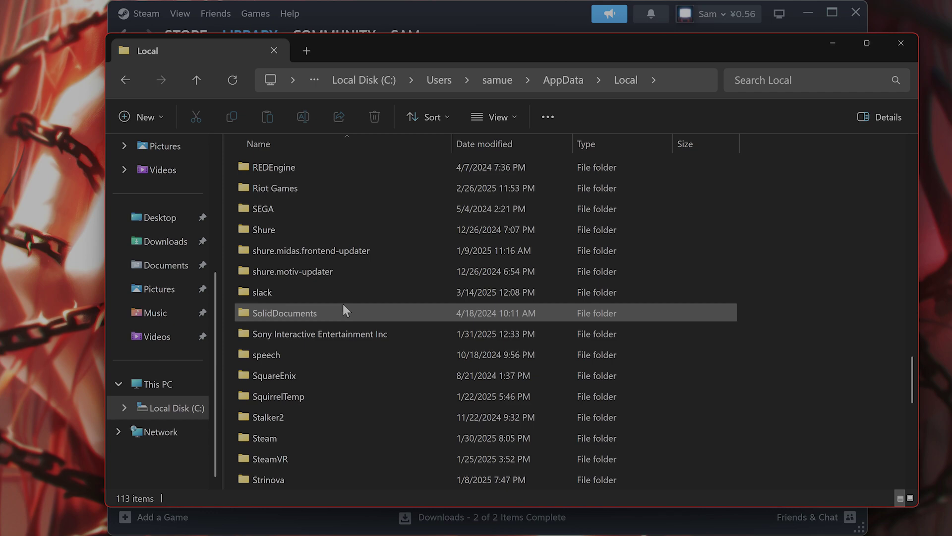
{"action": "left_click", "coordinate": [317, 435]}
{"action": "scroll", "coordinate": [316, 439], "scroll_direction": "down", "scroll_amount": 1}
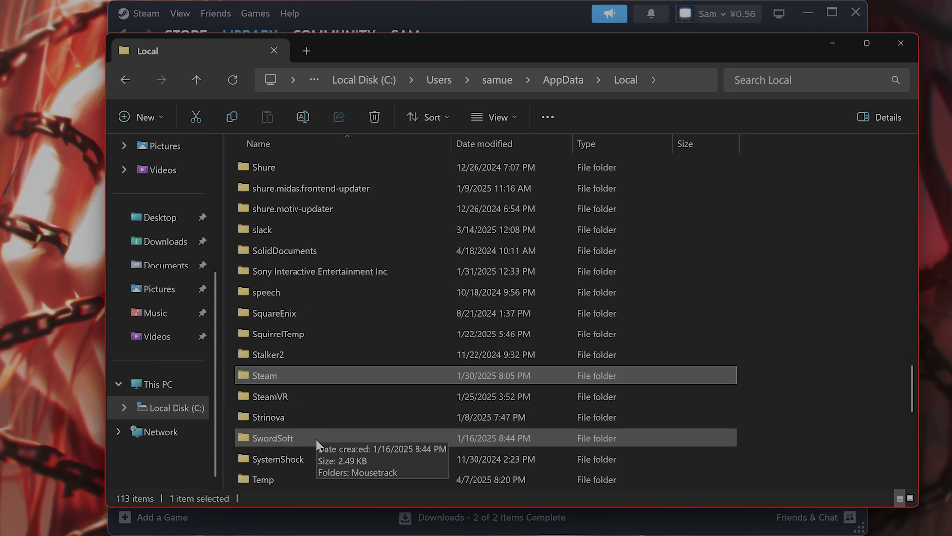
{"action": "scroll", "coordinate": [280, 221], "scroll_direction": "down", "scroll_amount": 2}
{"action": "scroll", "coordinate": [293, 263], "scroll_direction": "up", "scroll_amount": 1}
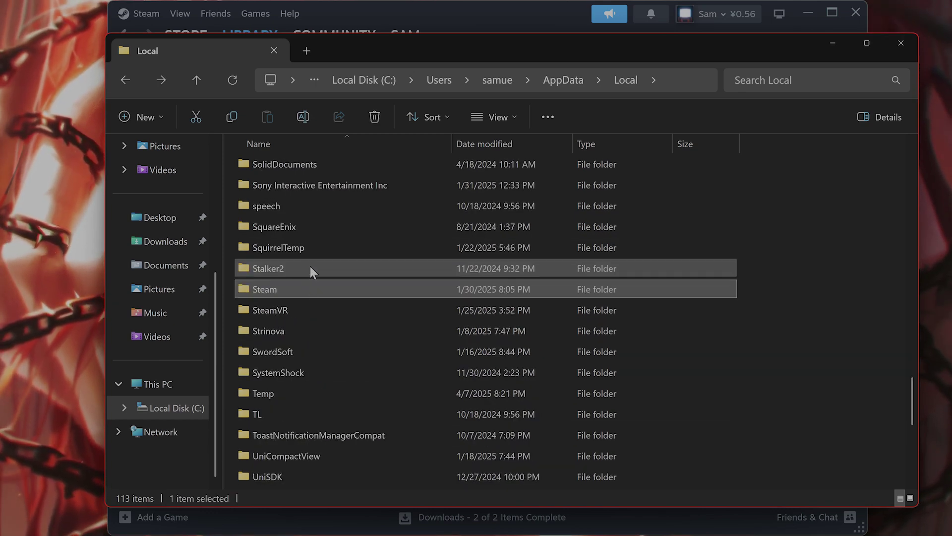
{"action": "left_click_drag", "start_coordinate": [508, 45], "coordinate": [461, 53]}
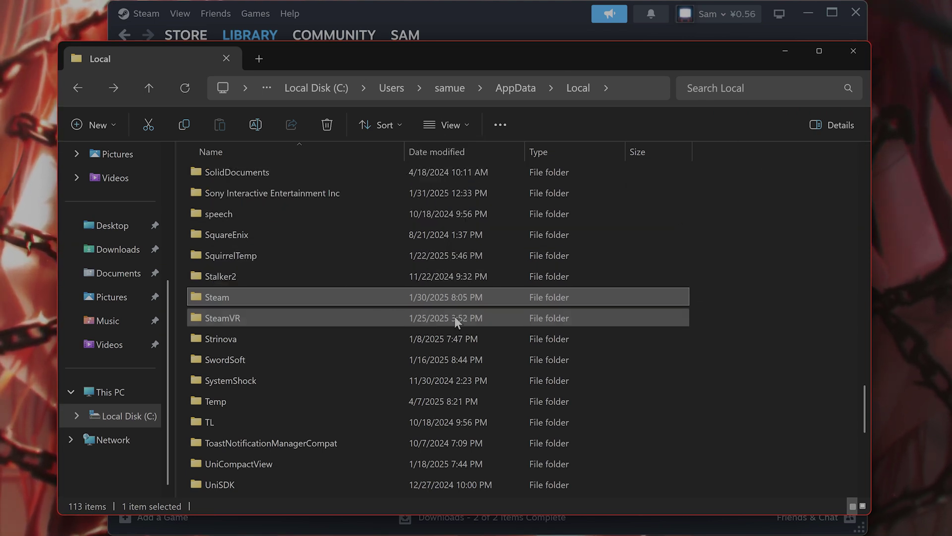
{"action": "mouse_move", "coordinate": [485, 310]}
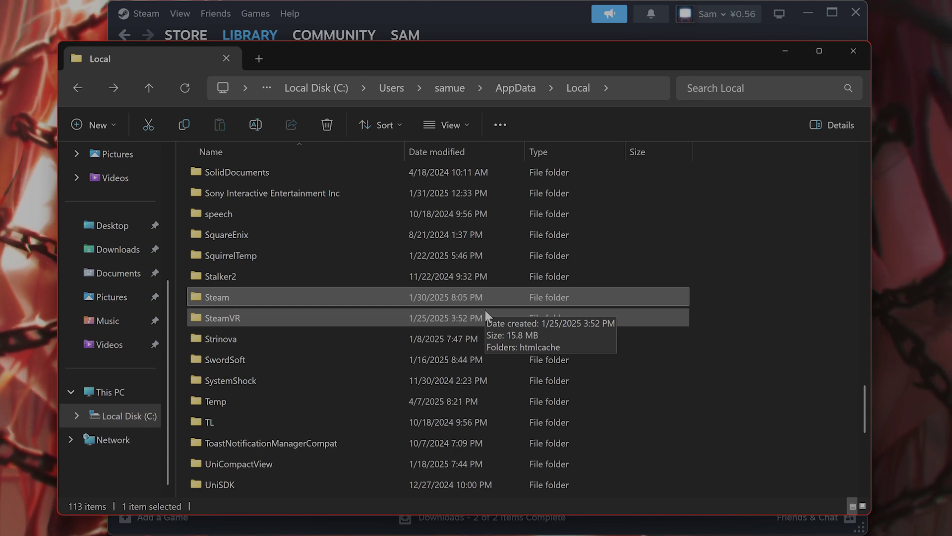
Minimize the File Explorer window and close the Schedule I: Free Sample properties window in Steam
{"action": "left_click", "coordinate": [786, 51]}
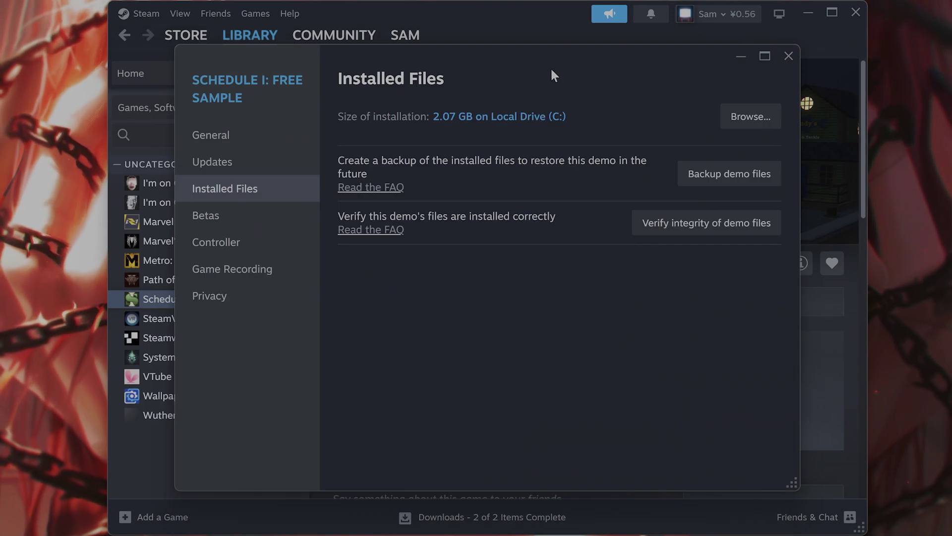
{"action": "left_click", "coordinate": [784, 61]}
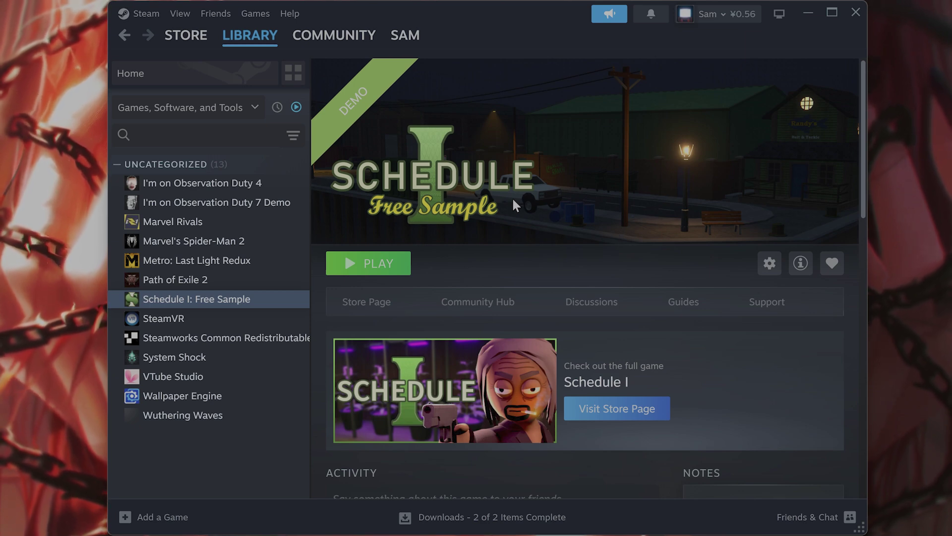
View the Uninstall option among the management commands for Schedule I: Free Sample and dismiss it without uninstalling
{"action": "right_click", "coordinate": [224, 305]}
{"action": "mouse_move", "coordinate": [257, 389]}
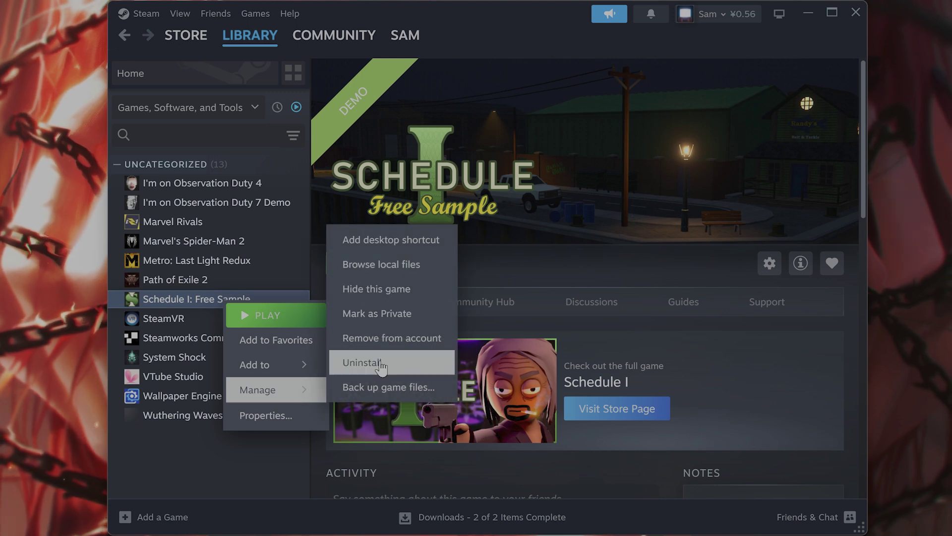
{"action": "left_click", "coordinate": [612, 264]}
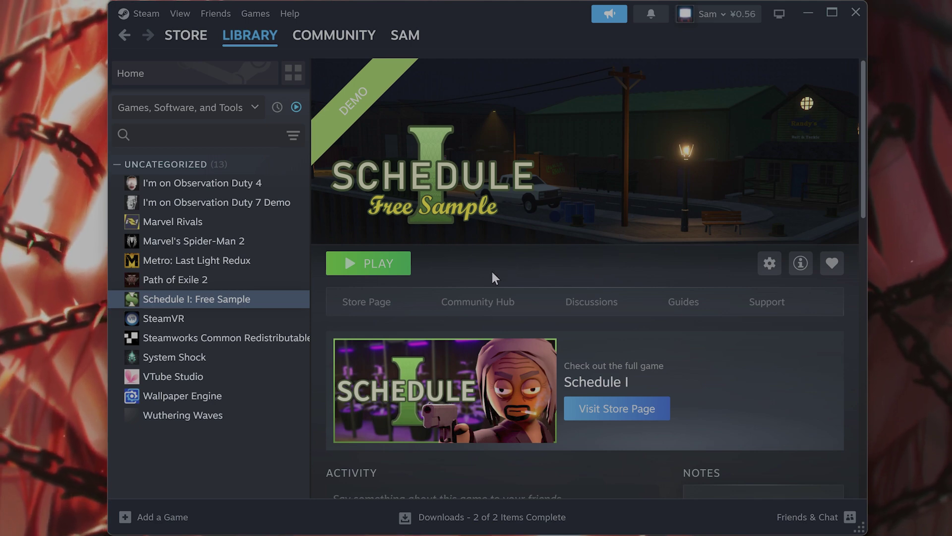
{"action": "mouse_move", "coordinate": [439, 533]}
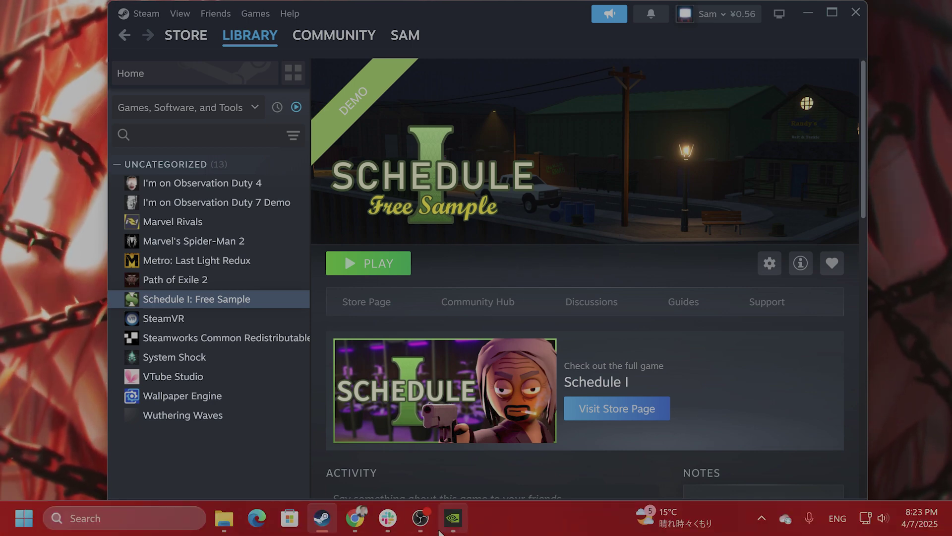